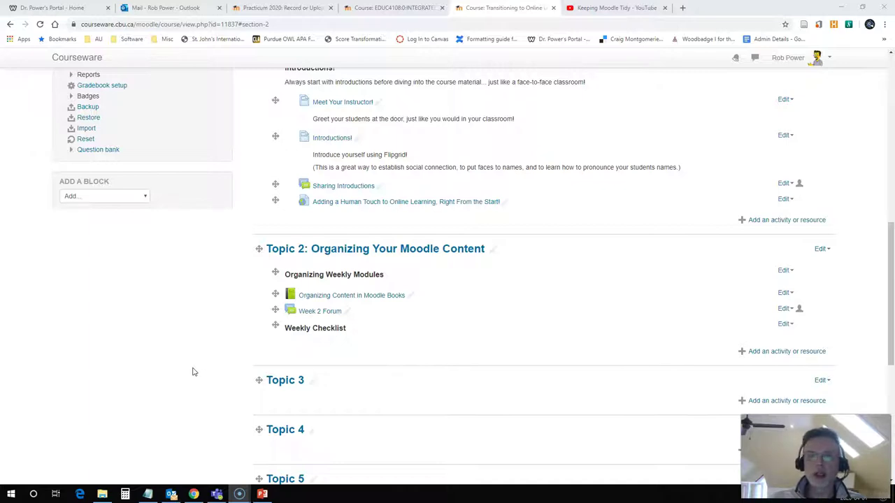
- Switch to the EDUC 4108 course and, with editing turned off, examine how its weekly checklists are laid out
{"action": "left_click", "coordinate": [378, 7]}
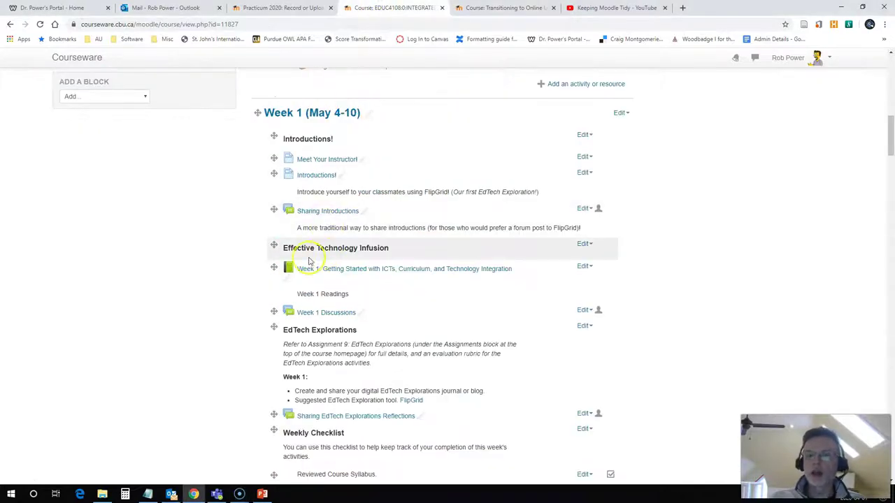
{"action": "scroll", "coordinate": [310, 255], "scroll_direction": "down", "scroll_amount": 2}
{"action": "scroll", "coordinate": [308, 255], "scroll_direction": "down", "scroll_amount": 3}
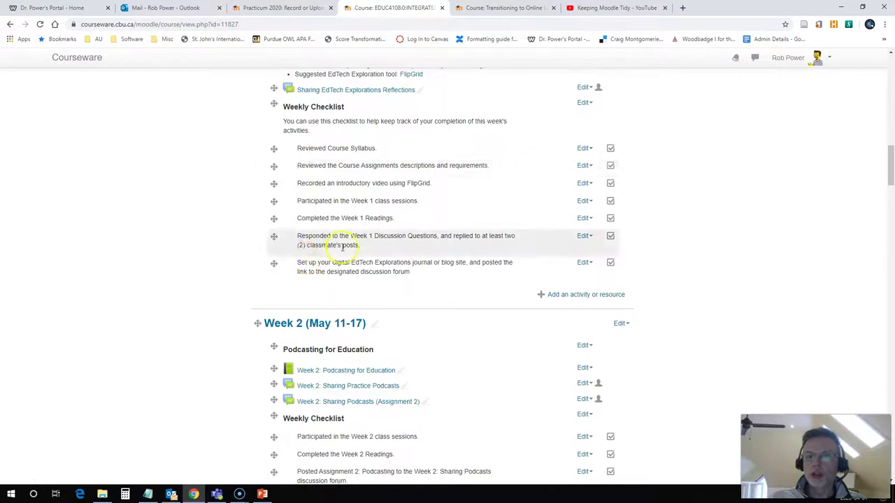
{"action": "scroll", "coordinate": [364, 251], "scroll_direction": "up", "scroll_amount": 10}
{"action": "left_click", "coordinate": [807, 122]}
{"action": "scroll", "coordinate": [356, 248], "scroll_direction": "down", "scroll_amount": 10}
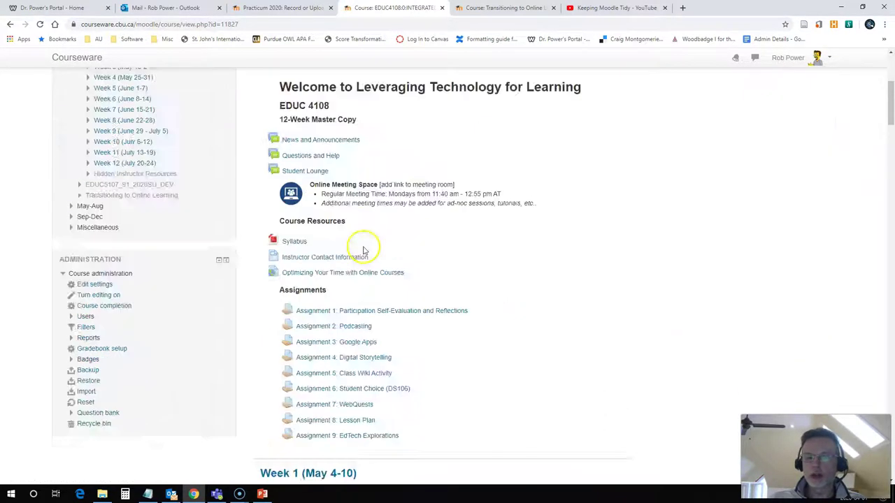
{"action": "scroll", "coordinate": [362, 252], "scroll_direction": "down", "scroll_amount": 3}
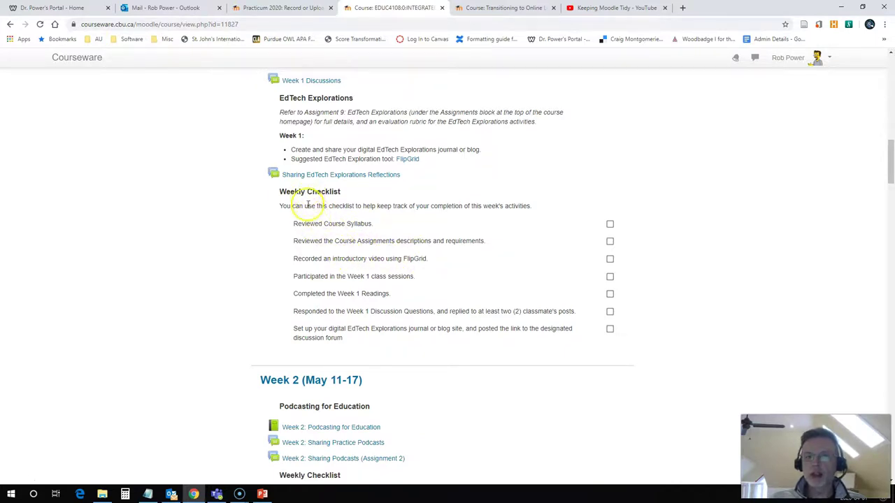
{"action": "scroll", "coordinate": [311, 230], "scroll_direction": "down", "scroll_amount": 1}
{"action": "scroll", "coordinate": [311, 230], "scroll_direction": "down", "scroll_amount": 5}
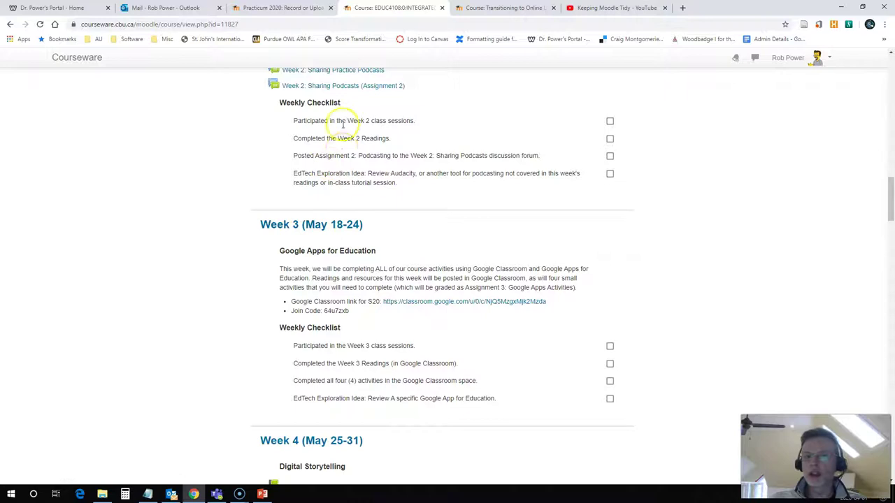
- Tick and clear the "Participated in the Week 2 class sessions" item in the Week 2 checklist
{"action": "left_click", "coordinate": [610, 121]}
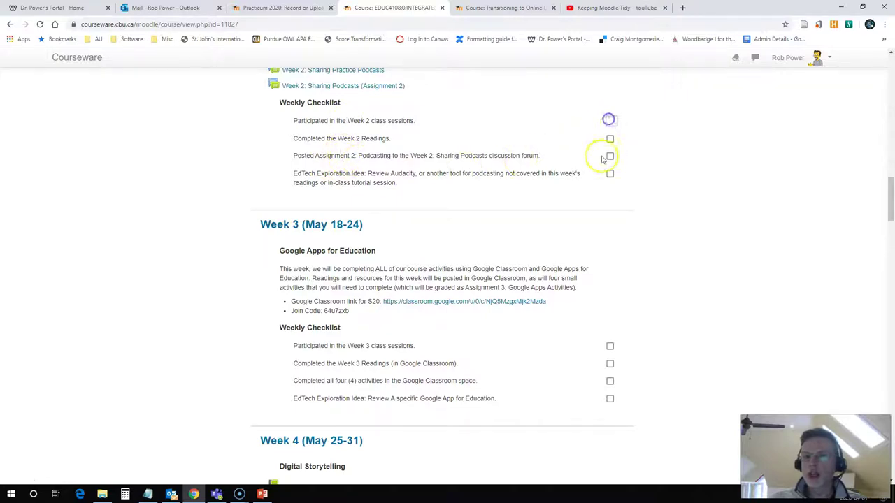
{"action": "left_click", "coordinate": [610, 121]}
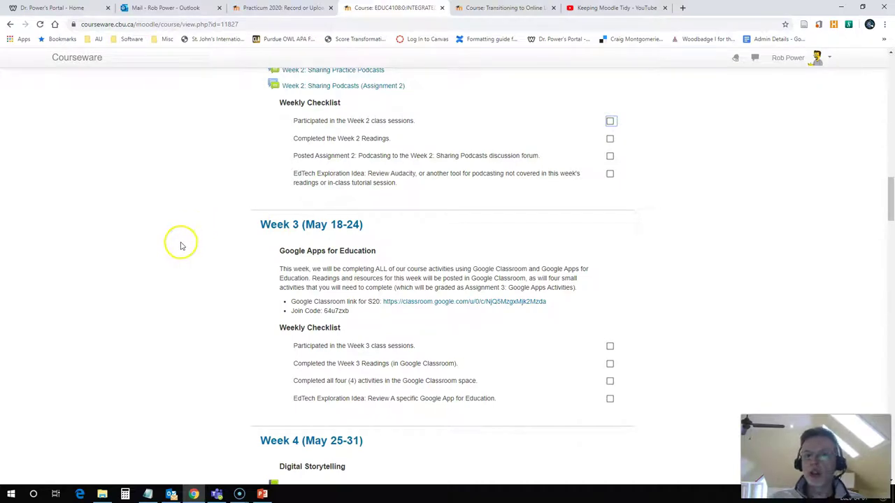
{"action": "left_click", "coordinate": [176, 250]}
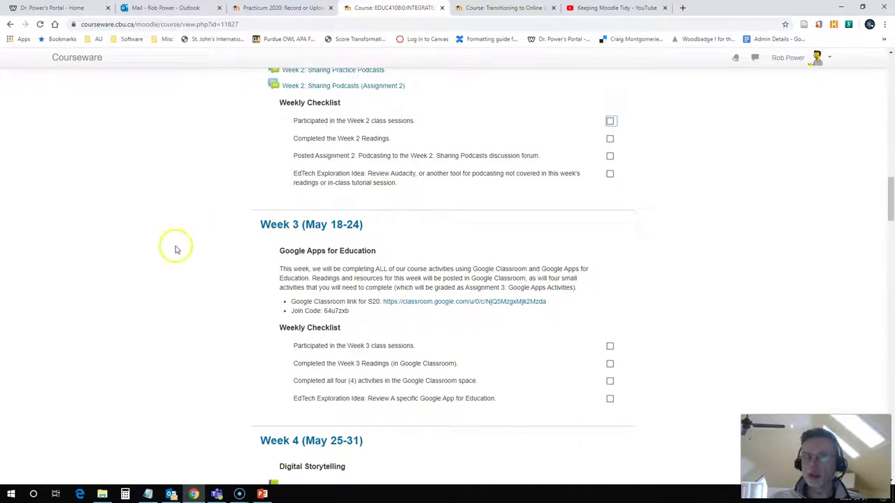
- Return to the Transitioning to Online Learning course and add a Label resource to Topic 2
{"action": "left_click", "coordinate": [484, 7]}
{"action": "left_click", "coordinate": [439, 91]}
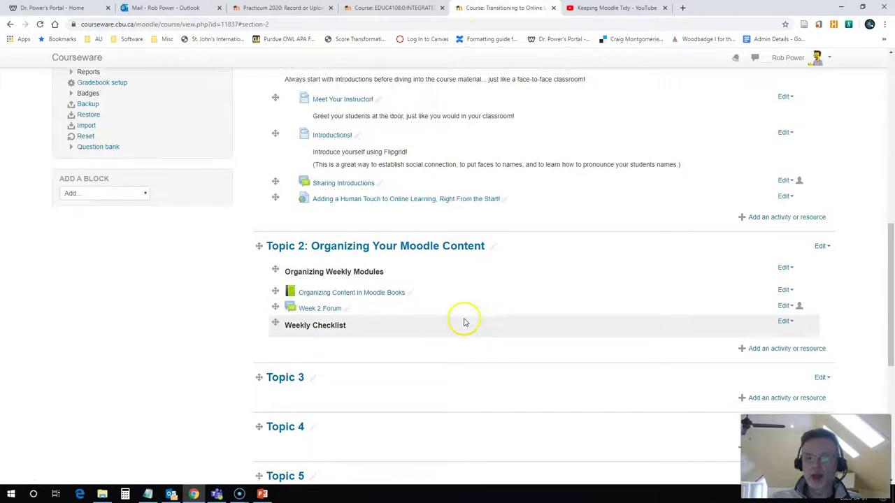
{"action": "scroll", "coordinate": [385, 287], "scroll_direction": "down", "scroll_amount": 2}
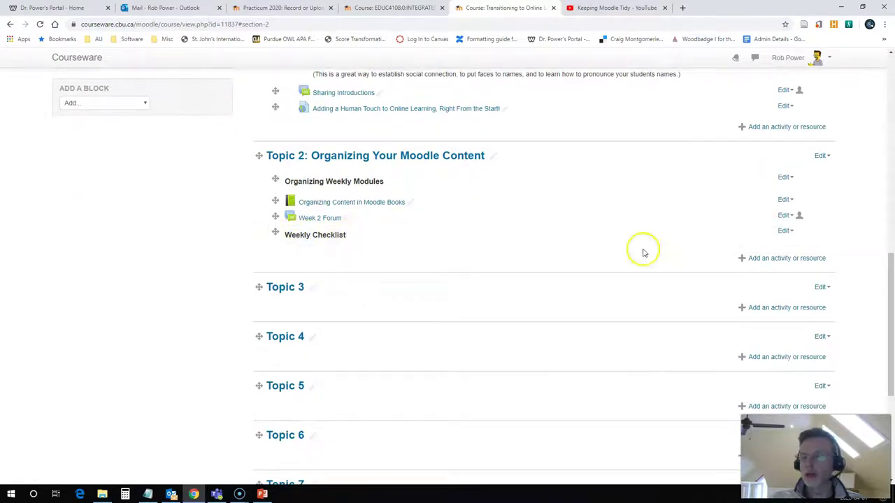
{"action": "left_click", "coordinate": [759, 258]}
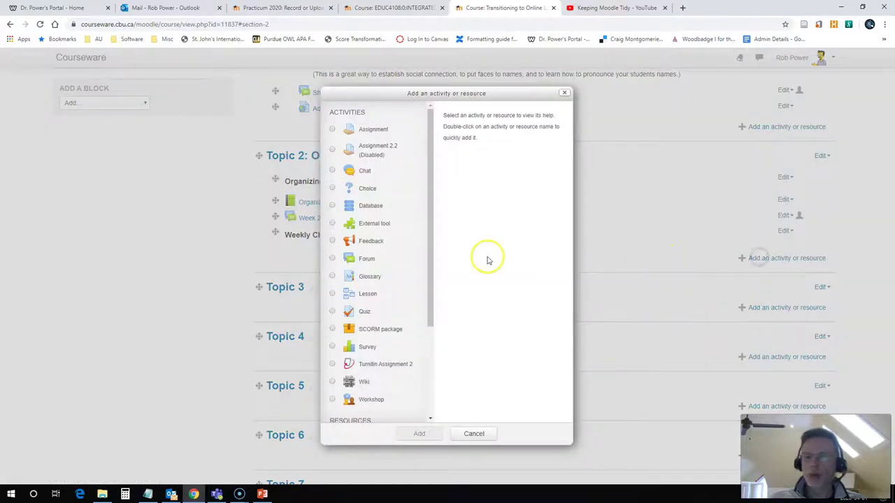
{"action": "scroll", "coordinate": [416, 244], "scroll_direction": "down", "scroll_amount": 3}
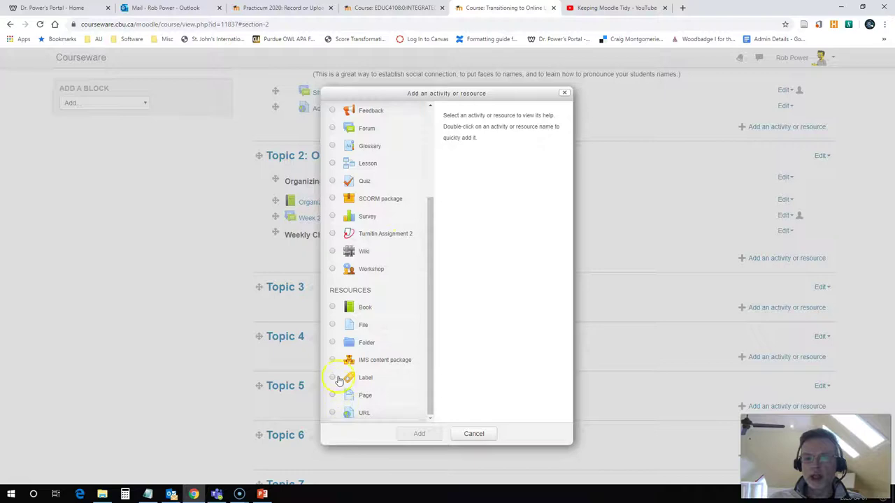
{"action": "left_click", "coordinate": [332, 378]}
{"action": "left_click", "coordinate": [419, 434]}
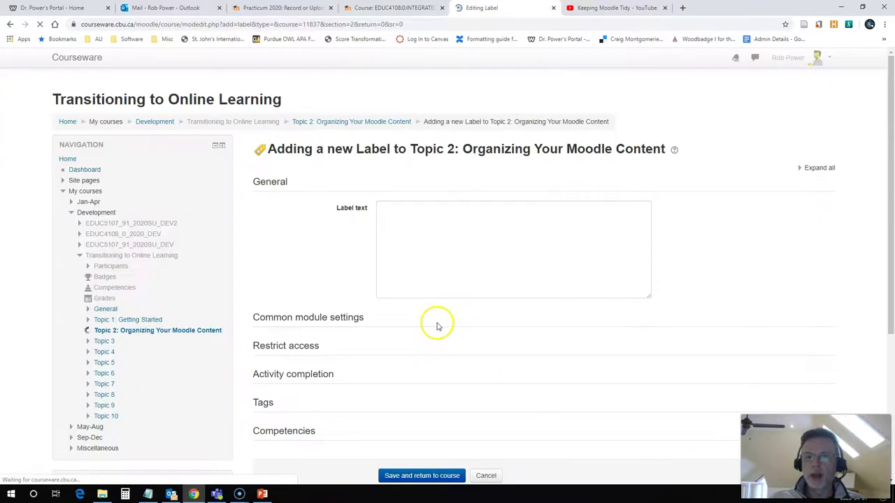
- Enter the label text "Read all of the Topic 2 readings, and watch all of the videos for this week." and save it
{"action": "left_click", "coordinate": [409, 271]}
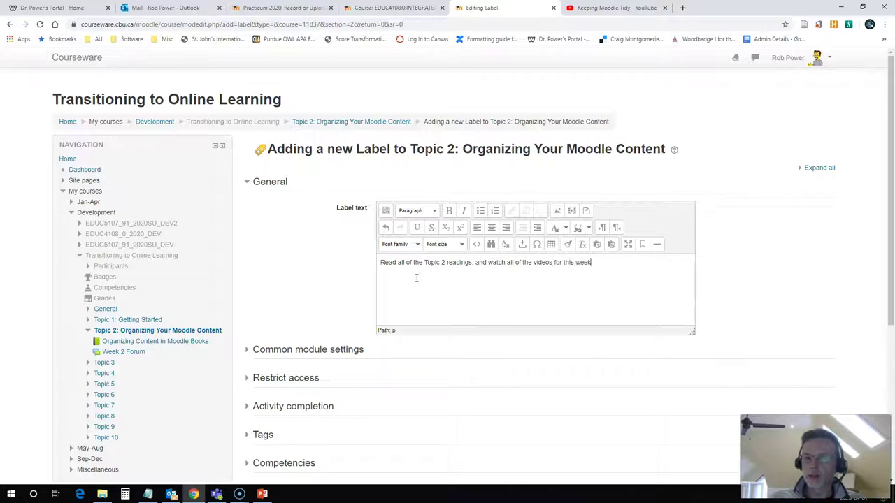
{"action": "scroll", "coordinate": [431, 310], "scroll_direction": "down", "scroll_amount": 2}
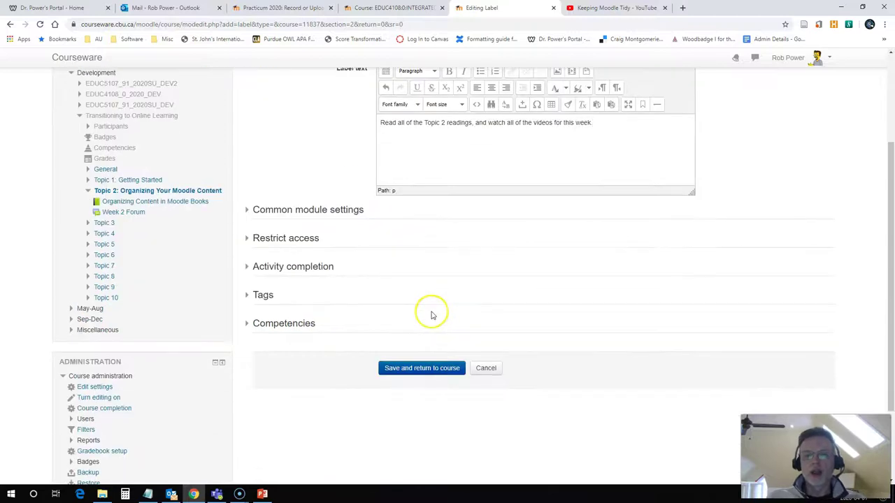
{"action": "left_click", "coordinate": [251, 267]}
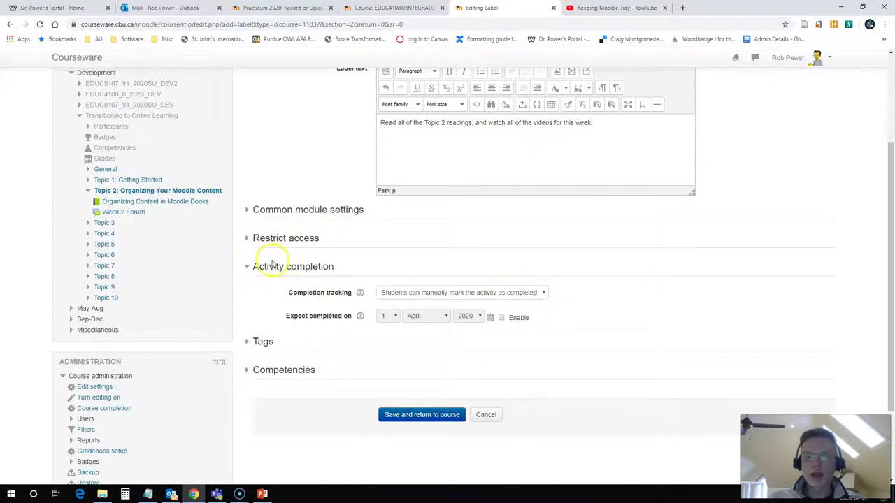
{"action": "left_click", "coordinate": [248, 269]}
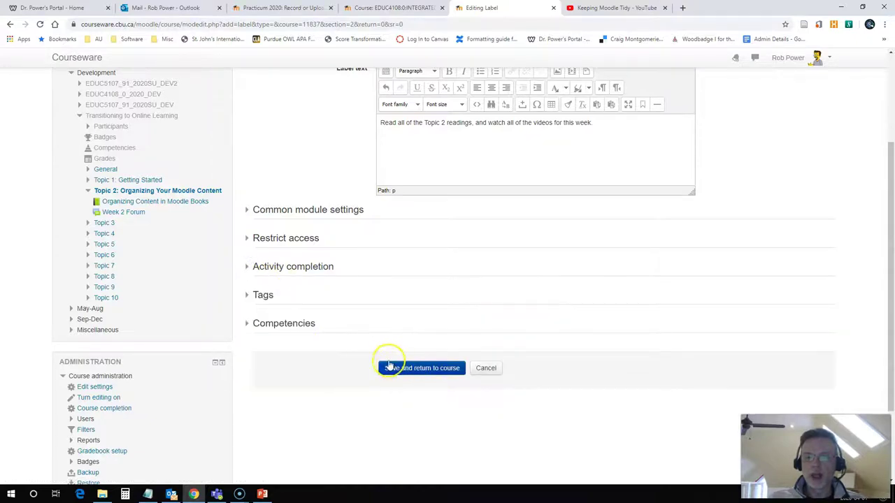
{"action": "scroll", "coordinate": [385, 356], "scroll_direction": "up", "scroll_amount": 2}
{"action": "scroll", "coordinate": [384, 362], "scroll_direction": "down", "scroll_amount": 3}
{"action": "left_click", "coordinate": [415, 276]}
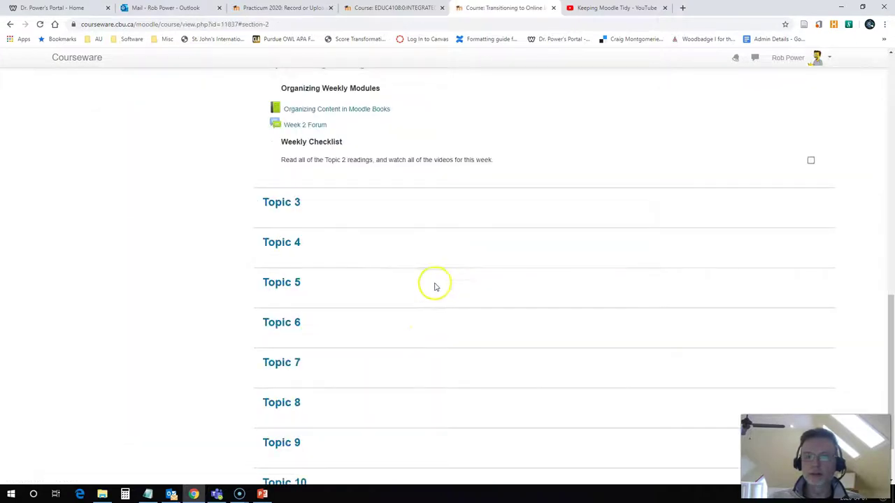
- Tick and clear the completion box of the Topic 2 readings checklist item
{"action": "scroll", "coordinate": [419, 283], "scroll_direction": "up", "scroll_amount": 1}
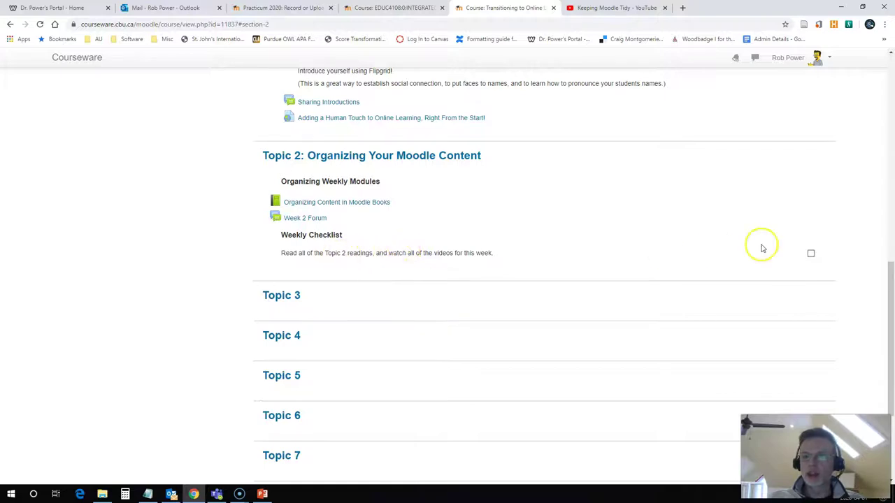
{"action": "scroll", "coordinate": [809, 254], "scroll_direction": "down", "scroll_amount": 1}
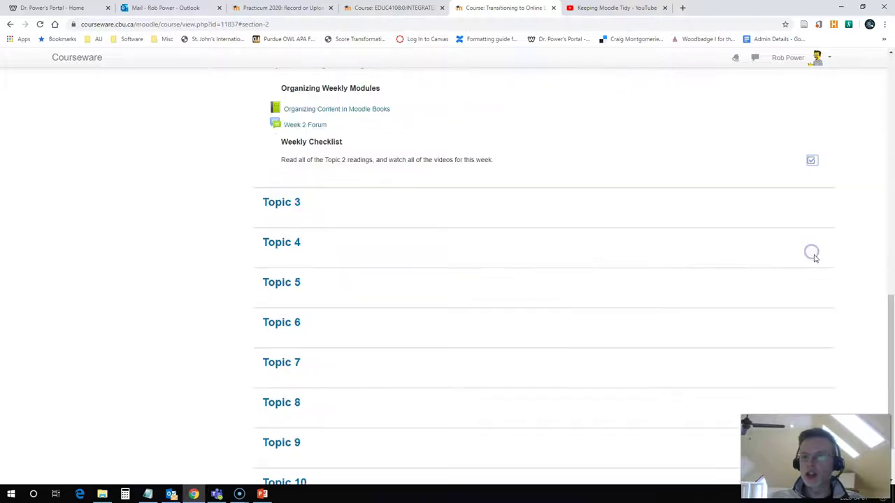
{"action": "left_click", "coordinate": [811, 163]}
- Turn course editing on and add another Label resource to Topic 2
{"action": "left_click", "coordinate": [806, 122]}
{"action": "scroll", "coordinate": [428, 324], "scroll_direction": "down", "scroll_amount": 1}
{"action": "scroll", "coordinate": [428, 324], "scroll_direction": "down", "scroll_amount": 5}
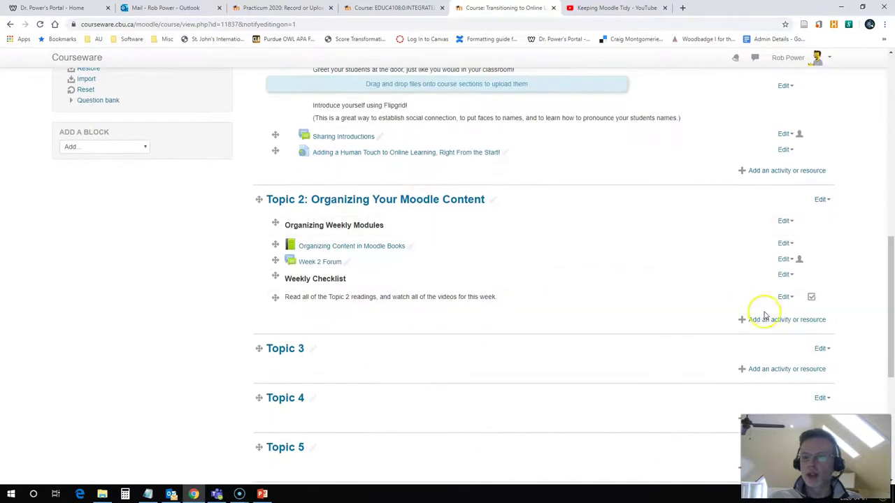
{"action": "left_click", "coordinate": [762, 320]}
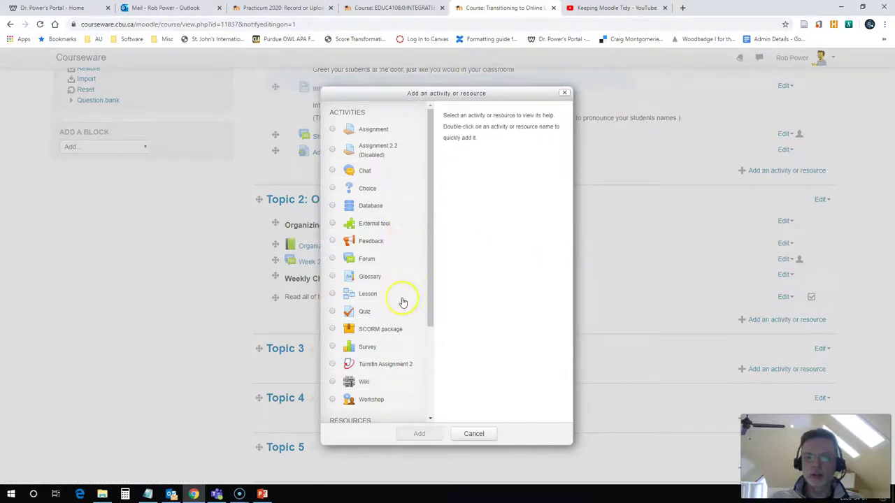
{"action": "scroll", "coordinate": [392, 275], "scroll_direction": "down", "scroll_amount": 2}
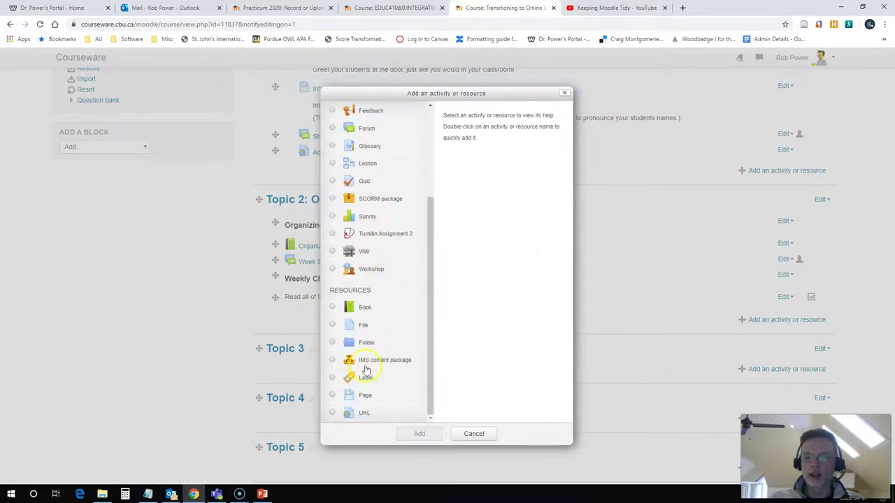
{"action": "left_click", "coordinate": [331, 378]}
{"action": "left_click", "coordinate": [419, 434]}
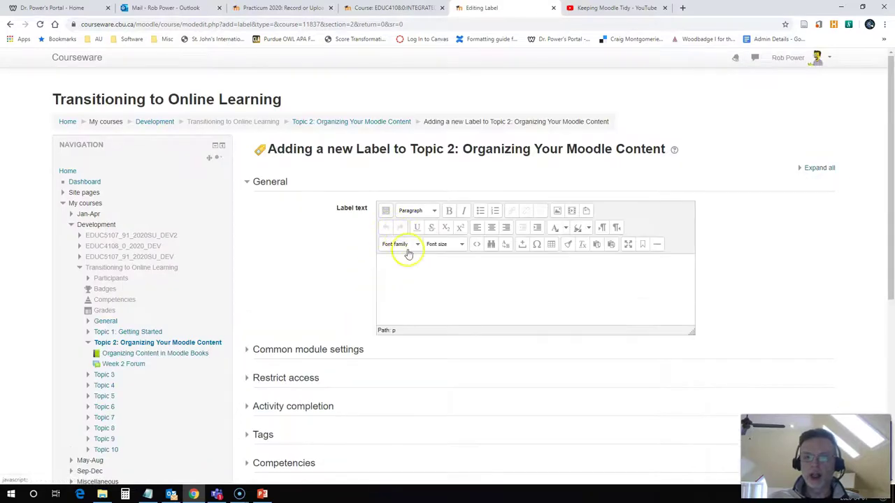
- Enter the label text "Submit this week's assignment by 11:59 pm AT on the last day of this week."
{"action": "left_click", "coordinate": [411, 274]}
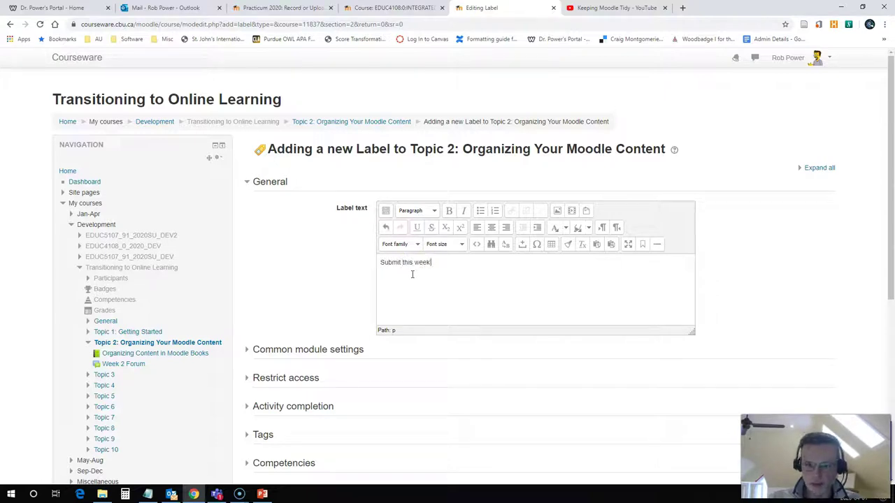
{"action": "type", "text": "Submit this week's assignment by "}
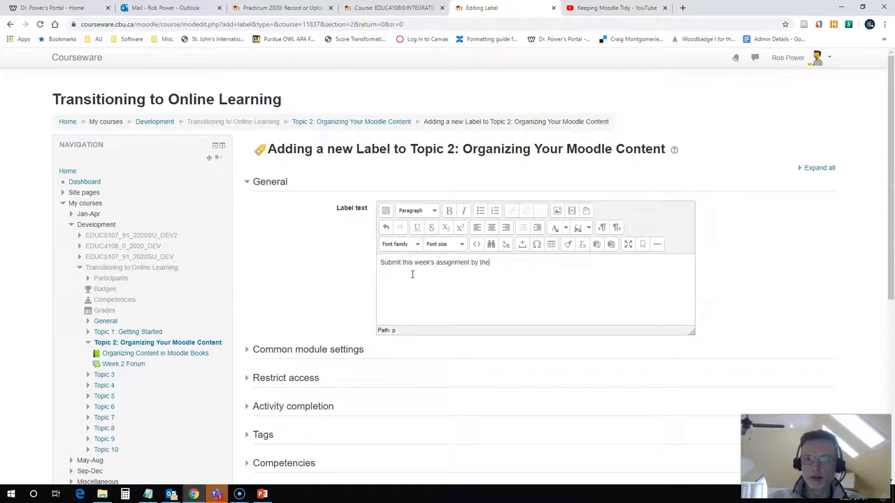
{"action": "type", "text": "th"}
{"action": "key", "text": "BackSpace"}
{"action": "key", "text": "BackSpace"}
{"action": "type", "text": "11:59 o"}
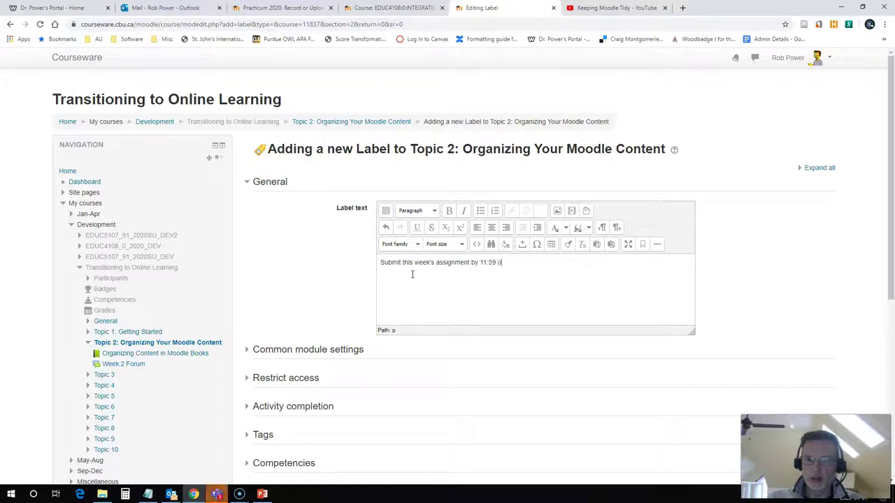
{"action": "key", "text": "BackSpace"}
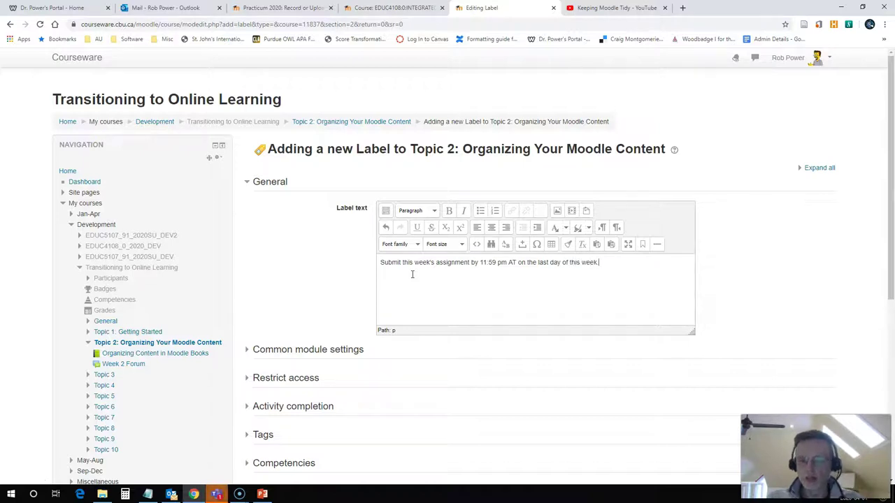
- Show the assignment label's activity completion settings and save the label to the course
{"action": "scroll", "coordinate": [410, 329], "scroll_direction": "down", "scroll_amount": 2}
{"action": "left_click", "coordinate": [306, 271]}
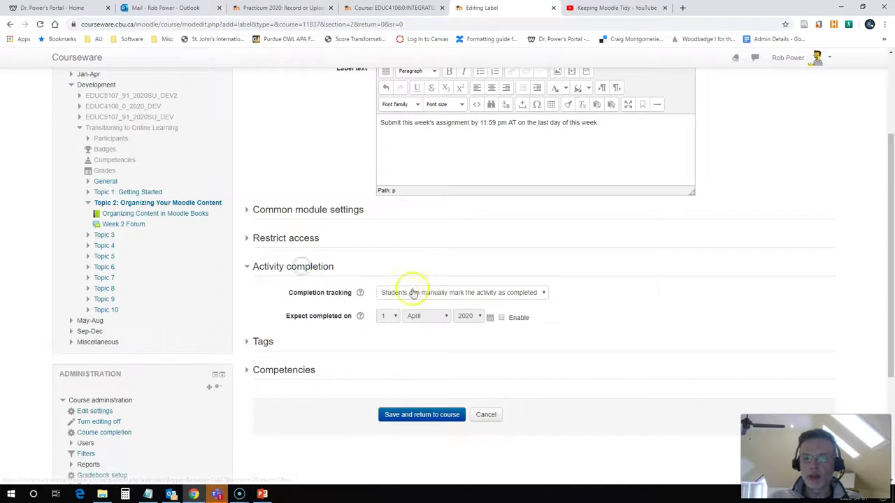
{"action": "left_click", "coordinate": [406, 415]}
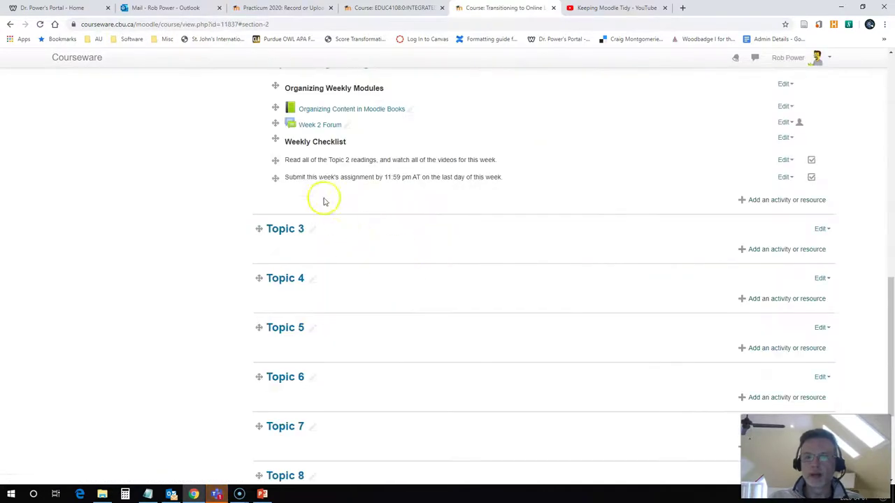
- Indent the readings and assignment items one level beneath the Topic 2 Weekly Checklist heading
{"action": "scroll", "coordinate": [314, 174], "scroll_direction": "up", "scroll_amount": 1}
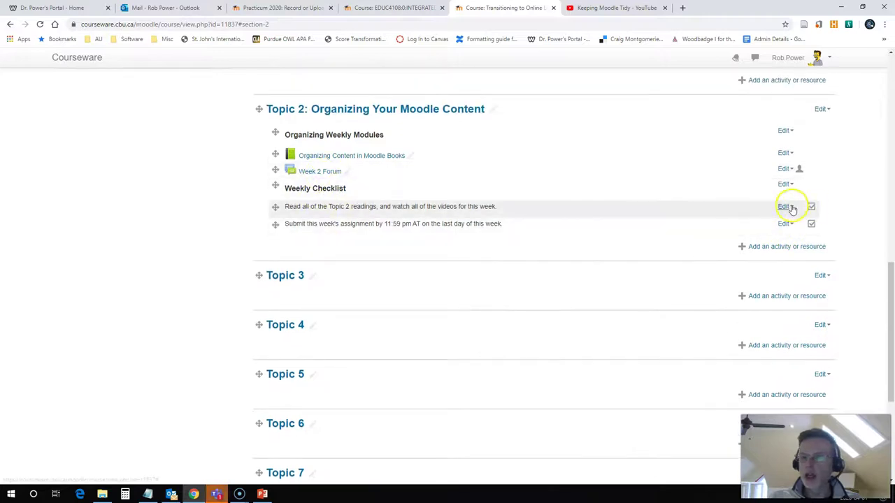
{"action": "left_click", "coordinate": [786, 206]}
{"action": "left_click", "coordinate": [775, 235]}
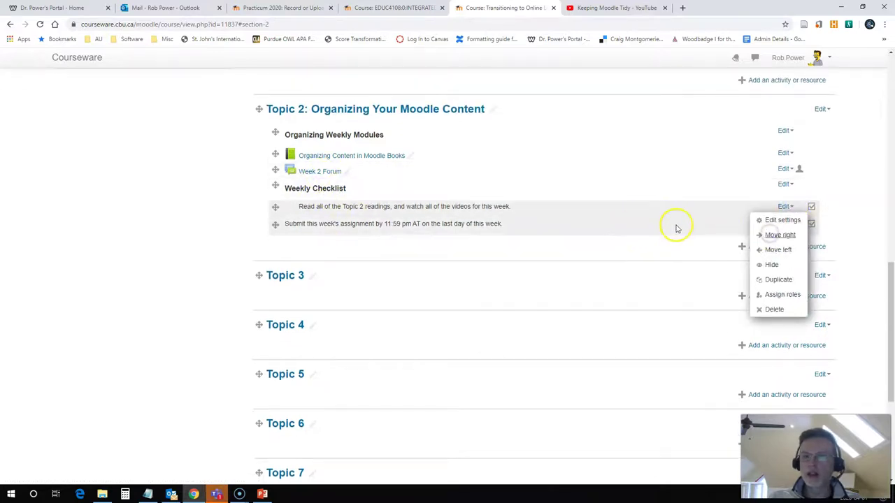
{"action": "left_click", "coordinate": [547, 230]}
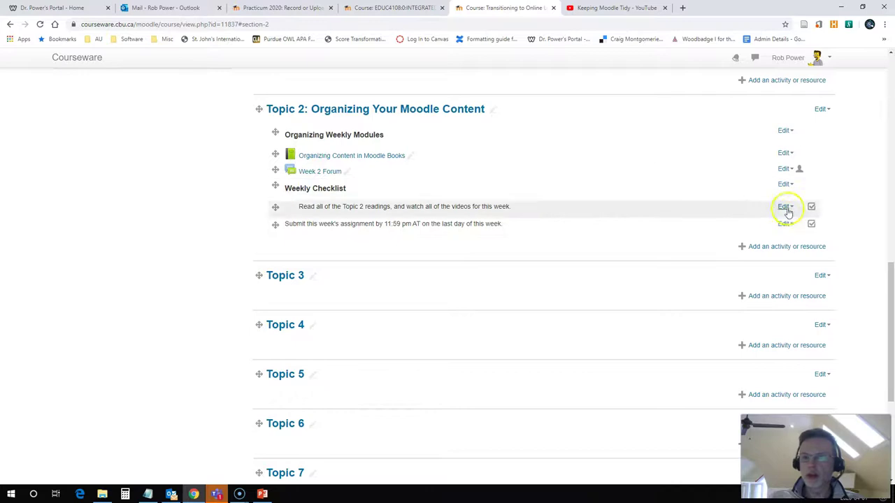
{"action": "left_click", "coordinate": [784, 224]}
{"action": "left_click", "coordinate": [773, 252]}
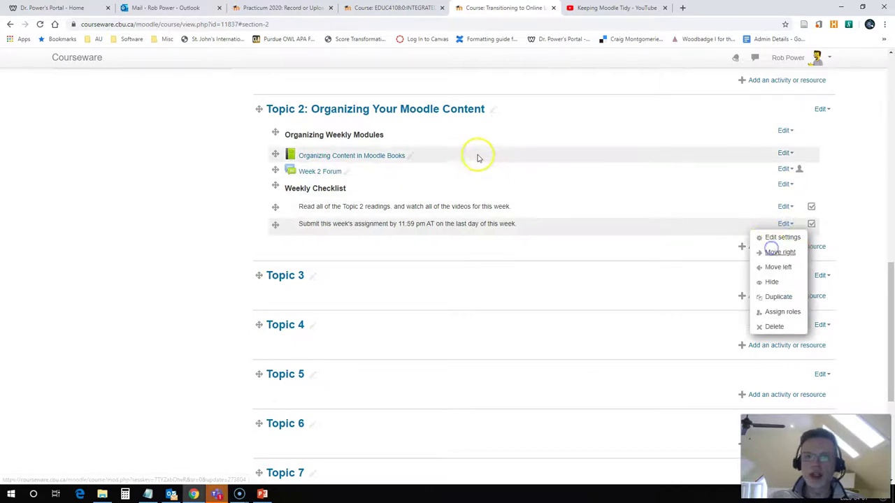
- Indent the Organizing Content in Moodle Books item and the Week 2 Forum one level under Organizing Weekly Modules
{"action": "left_click", "coordinate": [783, 153]}
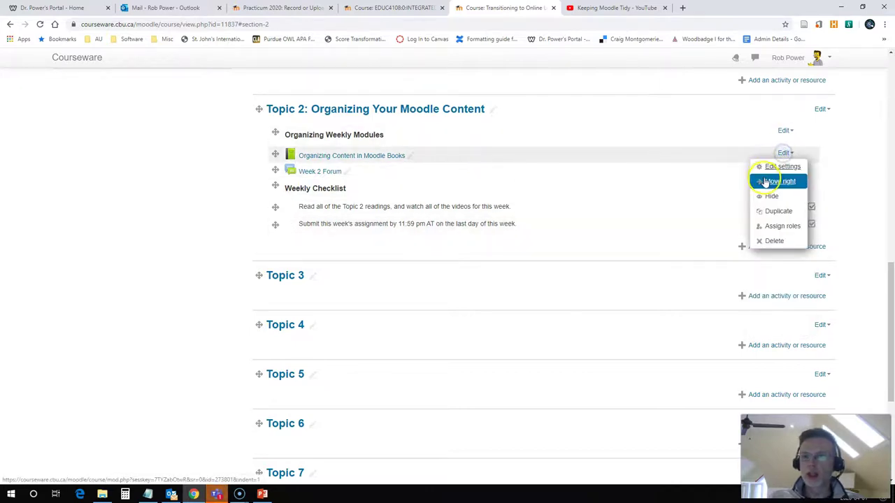
{"action": "left_click", "coordinate": [776, 182]}
{"action": "left_click", "coordinate": [545, 176]}
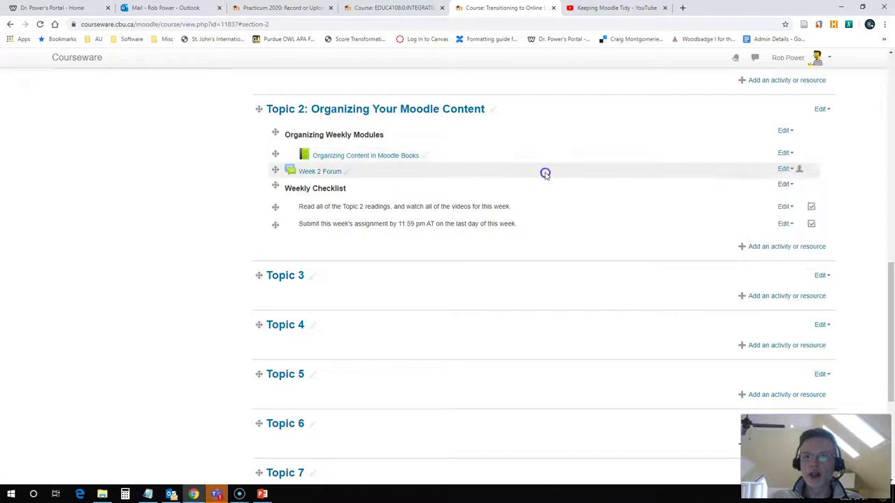
{"action": "left_click", "coordinate": [783, 172]}
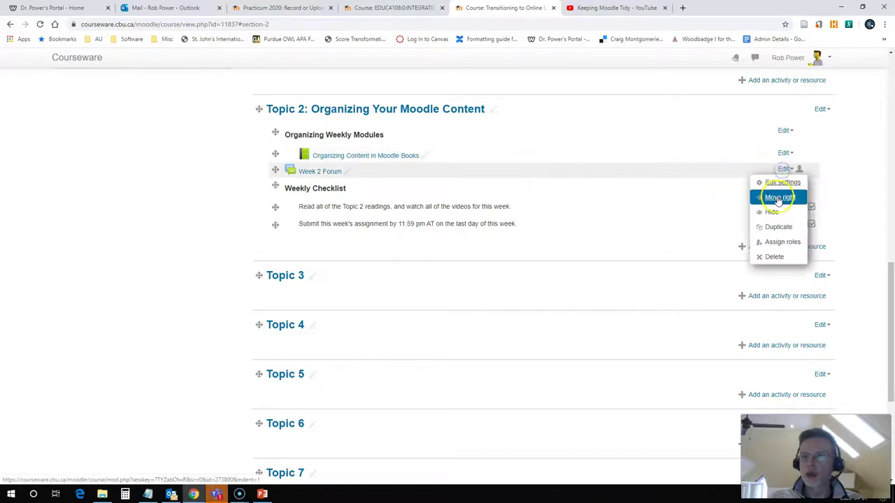
{"action": "left_click", "coordinate": [780, 198]}
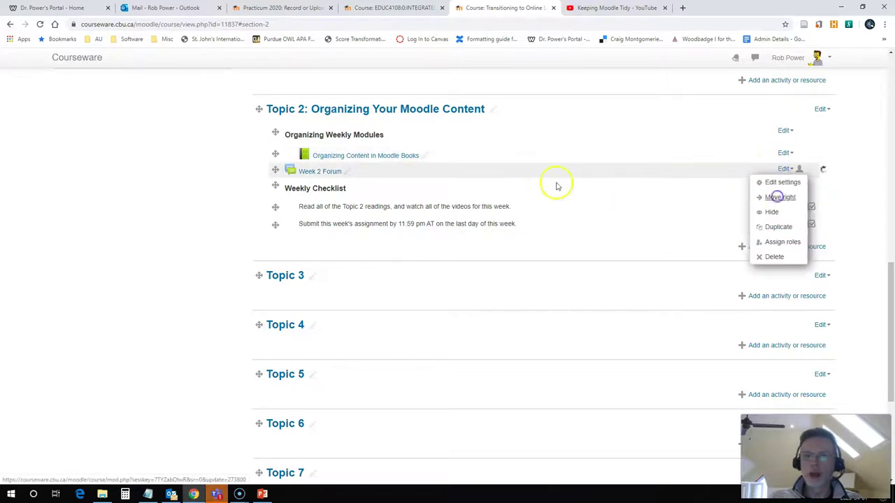
{"action": "left_click", "coordinate": [189, 197]}
- Turn course editing off and view the finished Topic 2 layout with its checklist
{"action": "scroll", "coordinate": [630, 224], "scroll_direction": "up", "scroll_amount": 10}
{"action": "left_click", "coordinate": [798, 125]}
{"action": "scroll", "coordinate": [594, 231], "scroll_direction": "down", "scroll_amount": 10}
{"action": "left_click", "coordinate": [442, 236]}
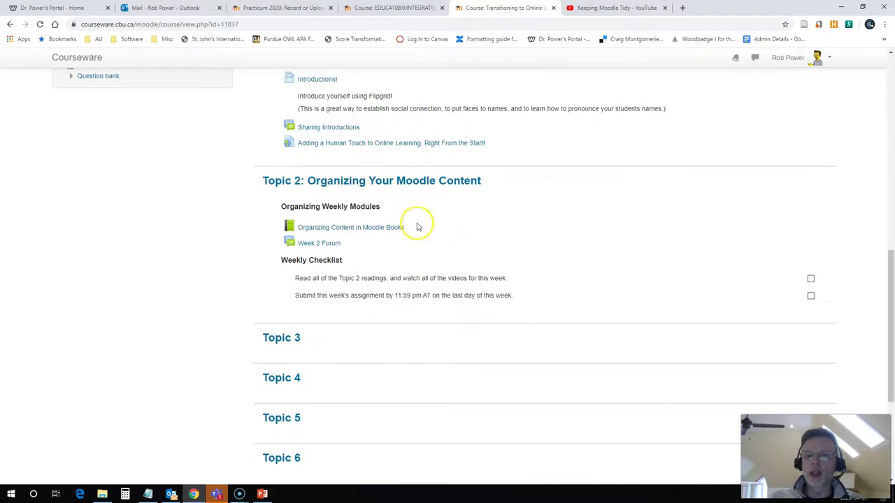